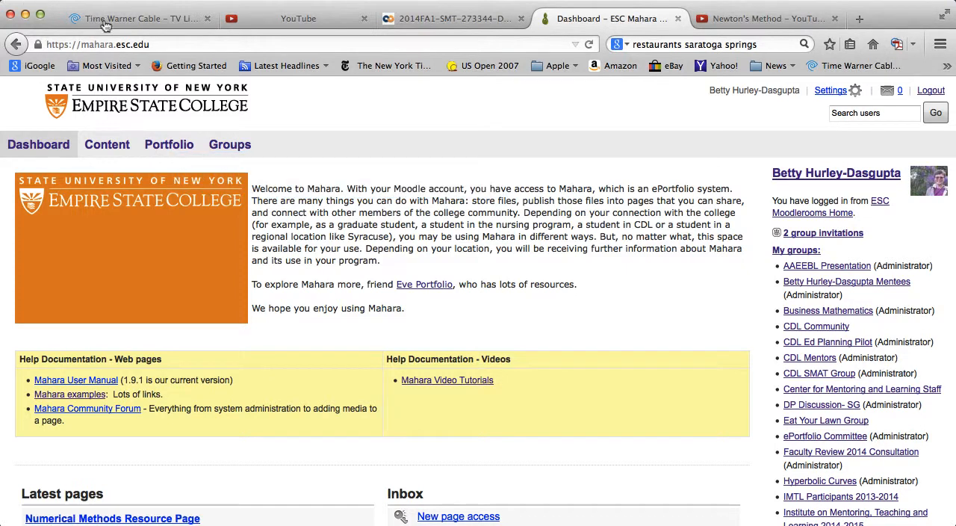
# Search the copyable portfolio pages for "Numerical" and copy the Numerical Methods Resource Page
pyautogui.click(164, 144)
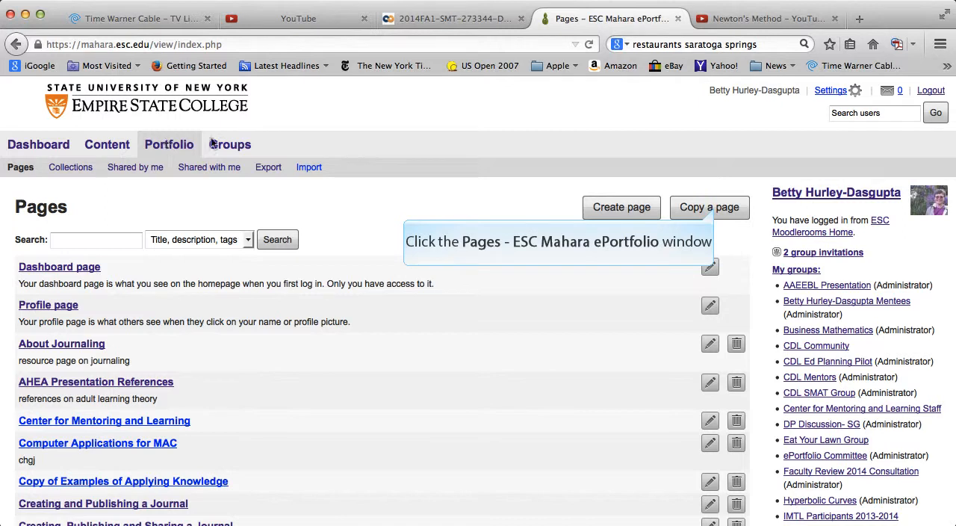
pyautogui.click(709, 207)
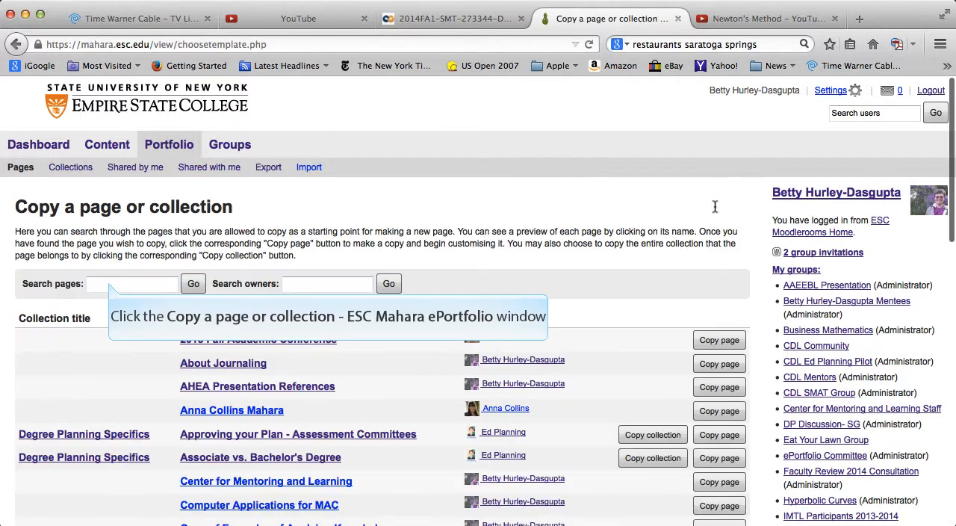
pyautogui.click(109, 284)
pyautogui.write('Numerical')
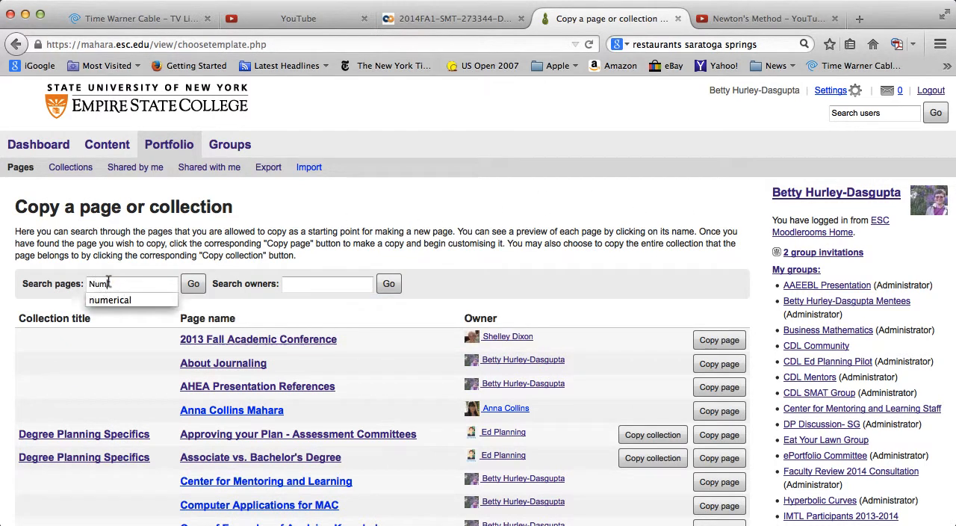
pyautogui.click(193, 284)
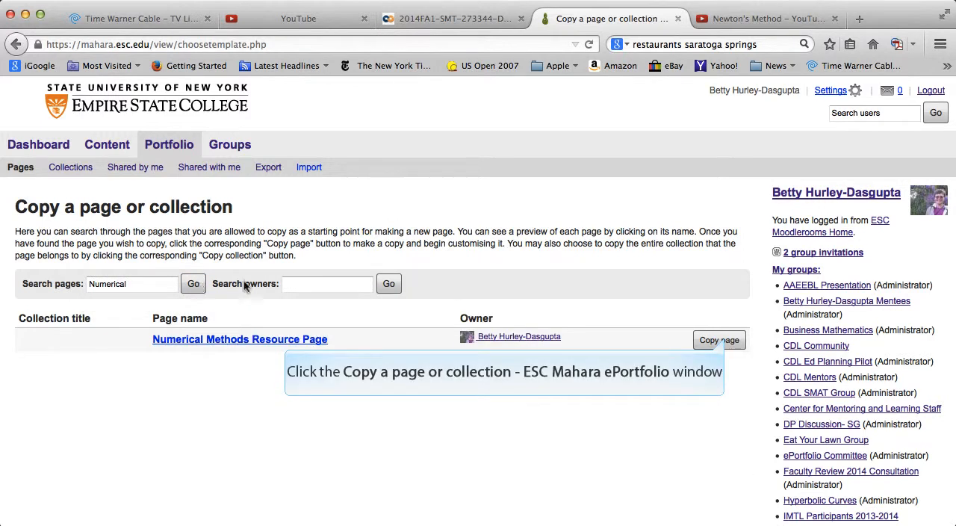
pyautogui.click(719, 340)
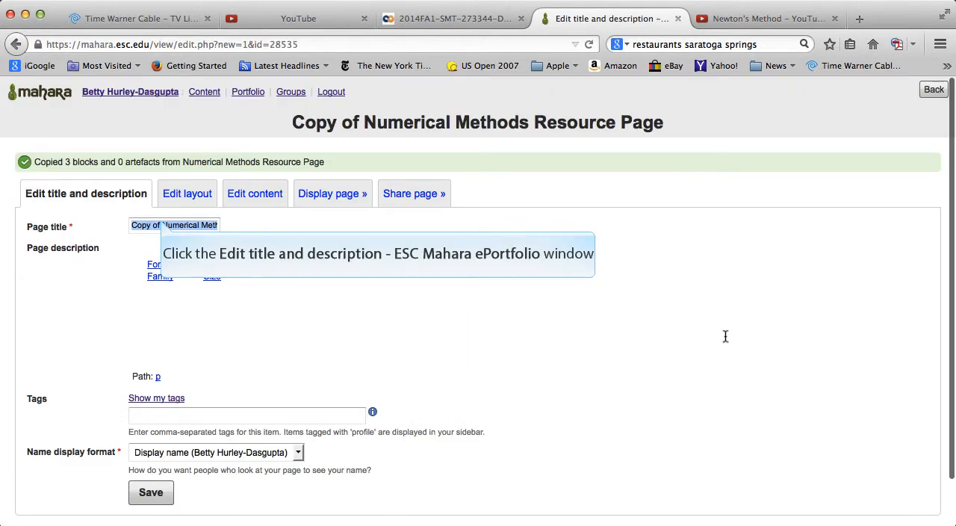
# Shorten the copied page's title to "Numerical Methods Resource Page", save it, and open the page's layout settings
pyautogui.click(160, 217)
pyautogui.press('BackSpace')
pyautogui.press('BackSpace')
pyautogui.press('BackSpace')
pyautogui.press('BackSpace')
pyautogui.press('BackSpace')
pyautogui.press('BackSpace')
pyautogui.press('BackSpace')
pyautogui.press('BackSpace')
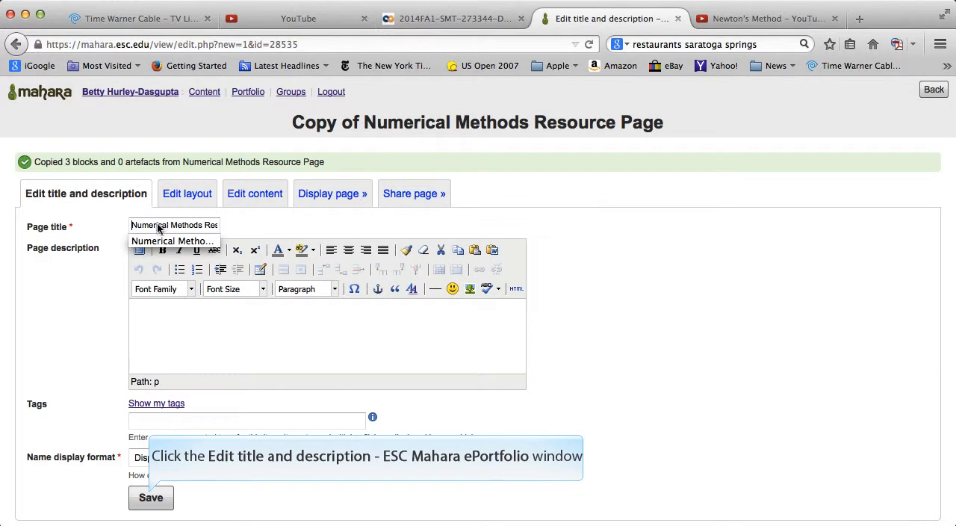
pyautogui.click(150, 498)
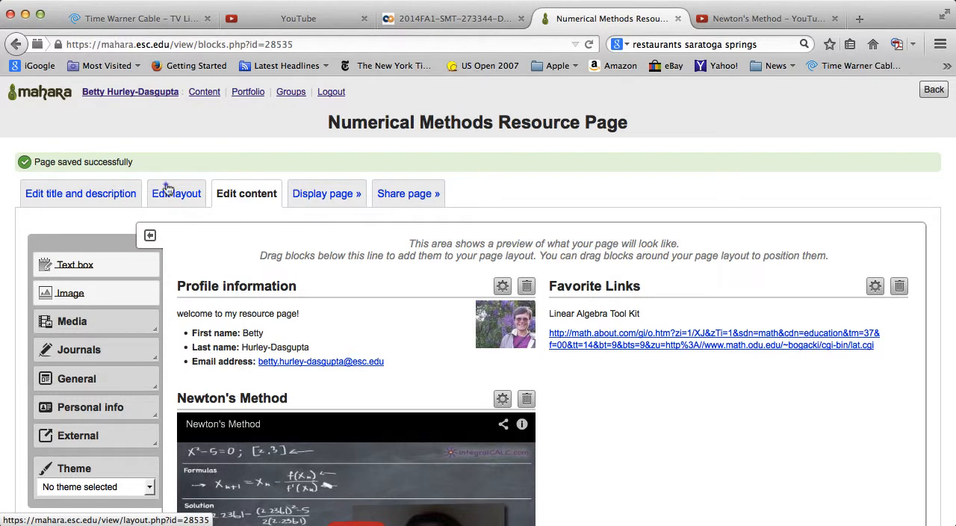
pyautogui.click(167, 189)
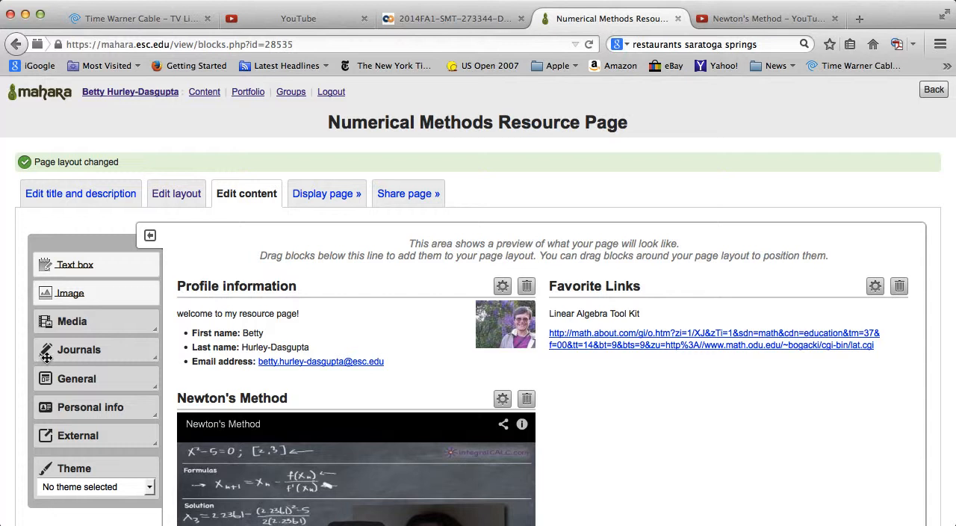
# Add a text box block beneath the Favorite Links block and title it "More Resources"
pyautogui.moveTo(71, 254); pyautogui.dragTo(639, 382)
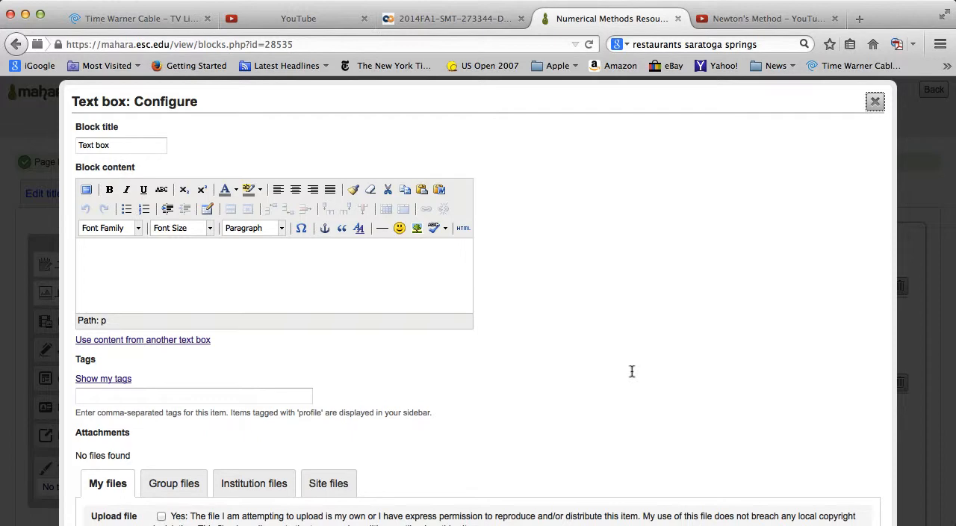
pyautogui.tripleClick(110, 140)
pyautogui.write('M')
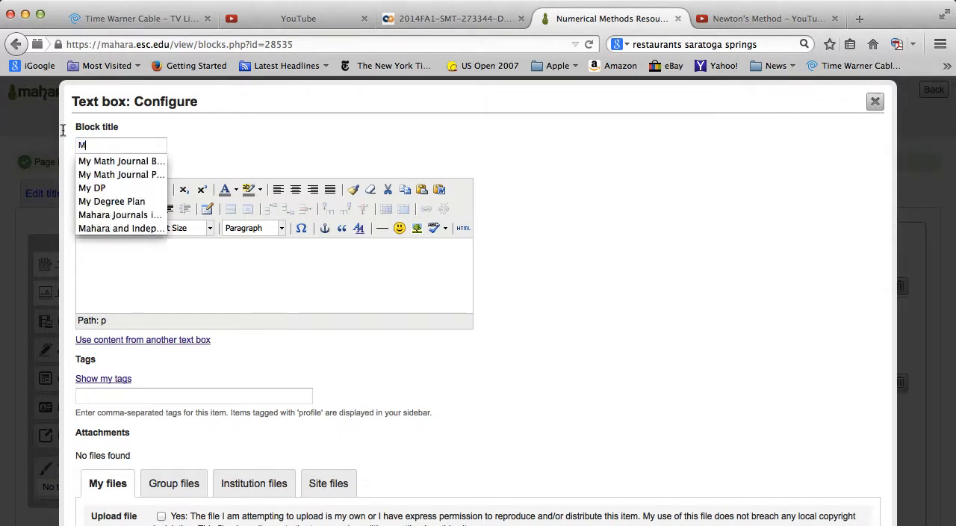
pyautogui.write('ore Reso')
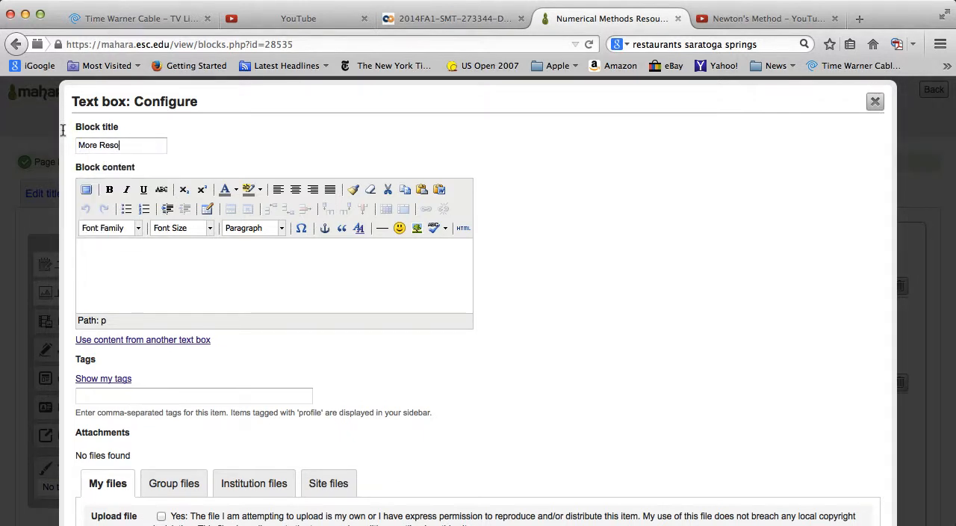
pyautogui.write('urces')
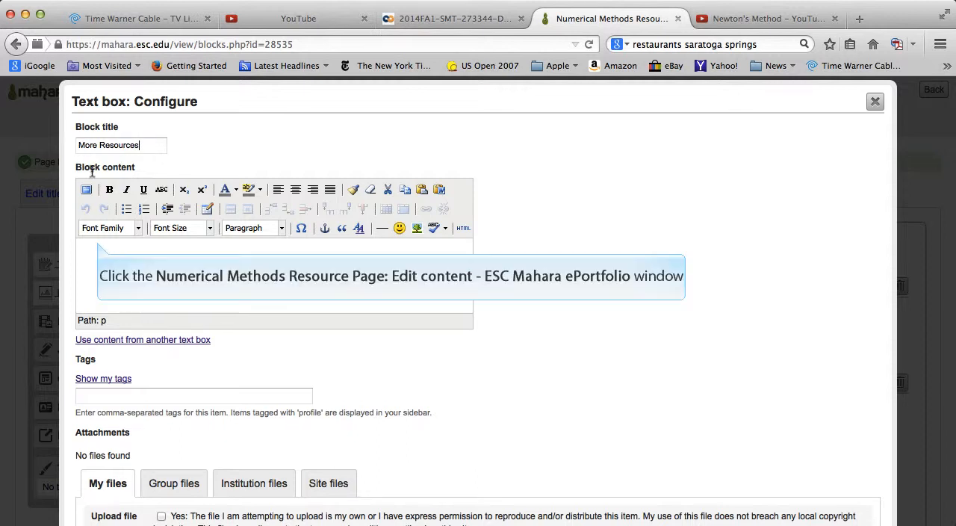
# Enter "Here's something for Module 5." as the text box's block content
pyautogui.click(97, 241)
pyautogui.write('Her')
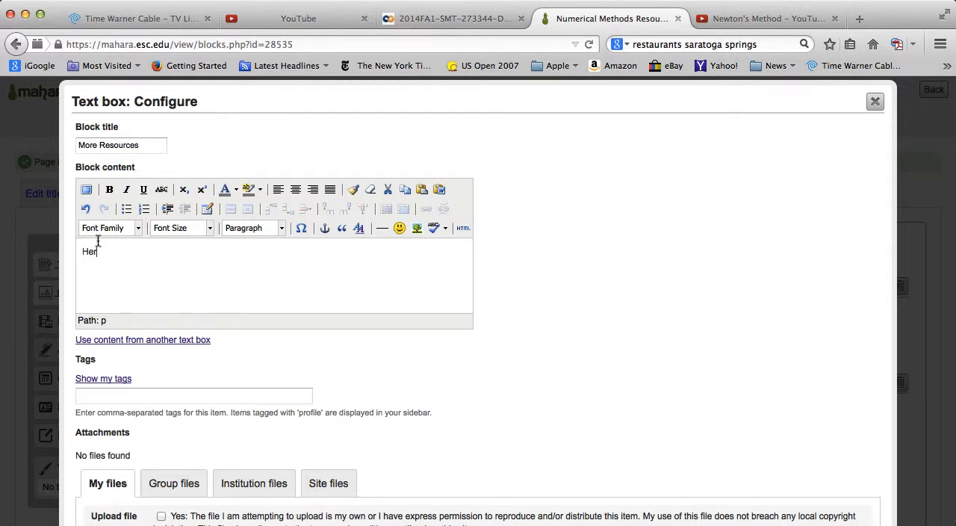
pyautogui.write("'s something for Modul 5.")
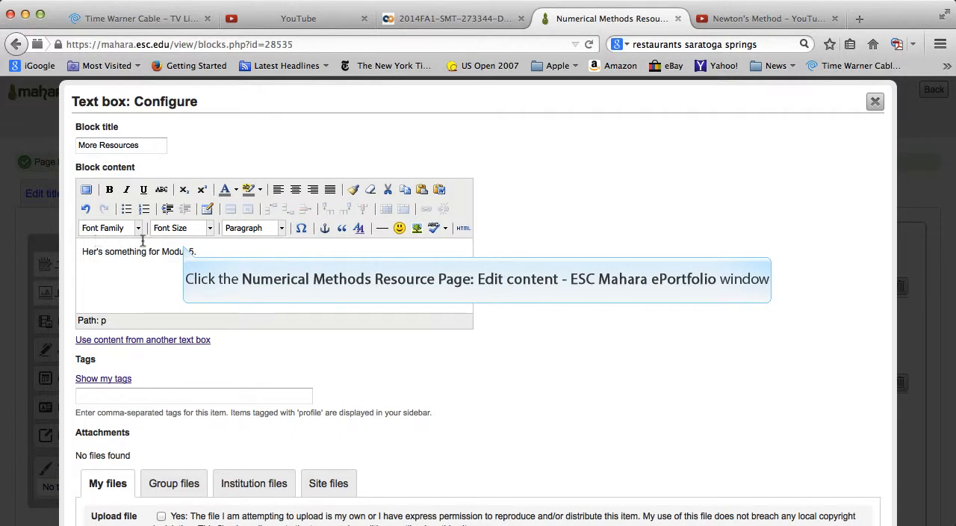
pyautogui.click(183, 248)
pyautogui.write('e')
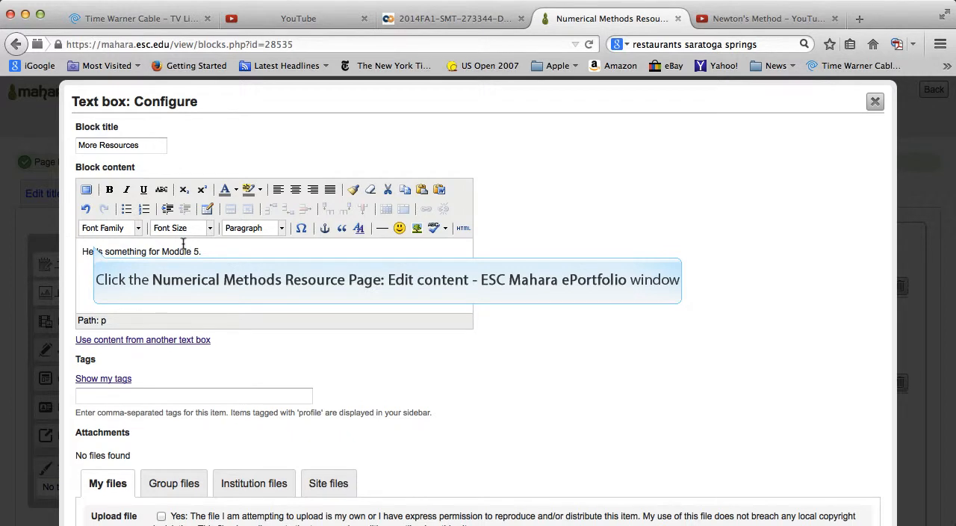
pyautogui.click(95, 251)
pyautogui.write('e')
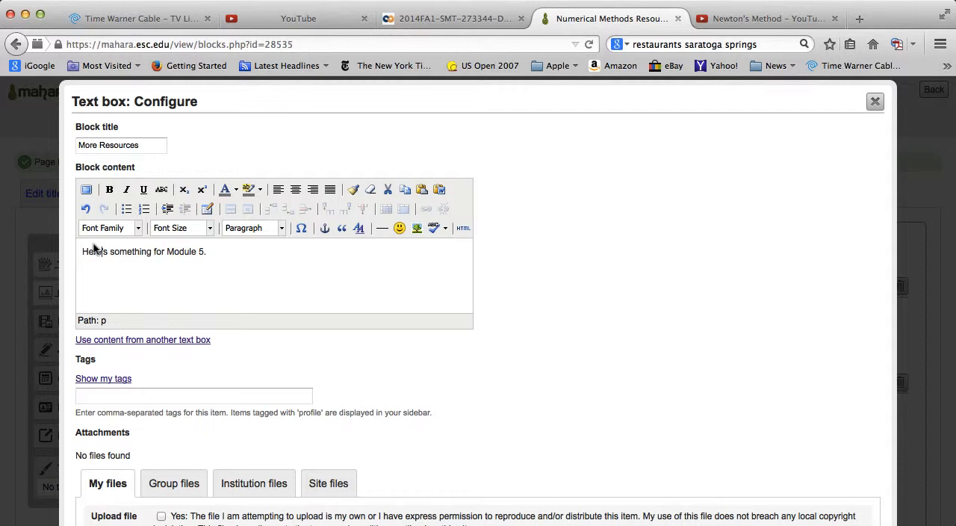
# Look through the files available as attachments for the text box and save the block without attaching any
pyautogui.press('Down')
pyautogui.scroll(-3, 585, 478)
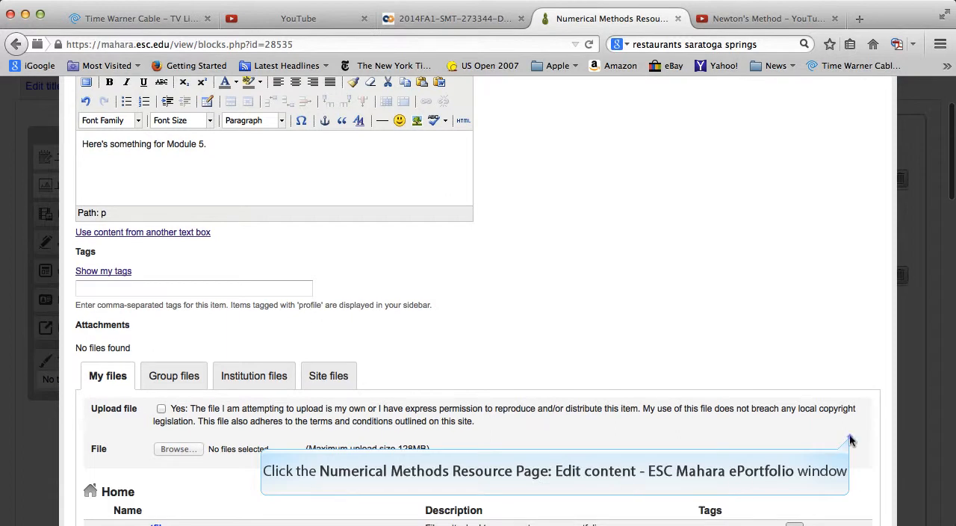
pyautogui.scroll(-2, 850, 440)
pyautogui.scroll(2, 850, 441)
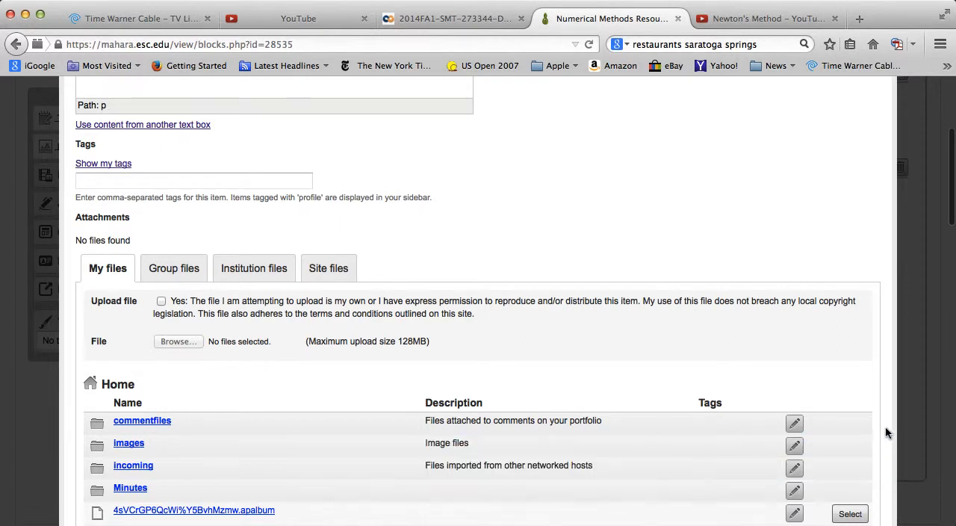
pyautogui.scroll(-5, 886, 432)
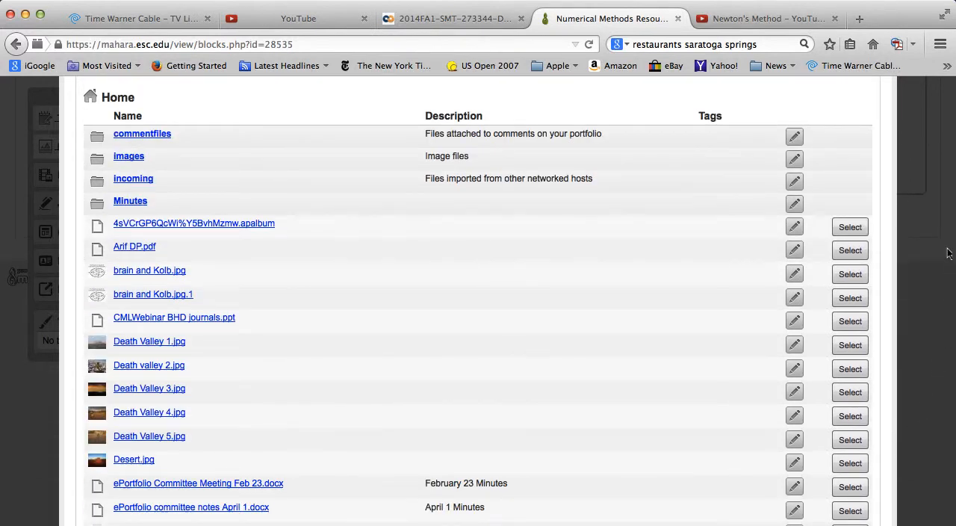
pyautogui.scroll(-1, 948, 245)
pyautogui.scroll(-1, 948, 245)
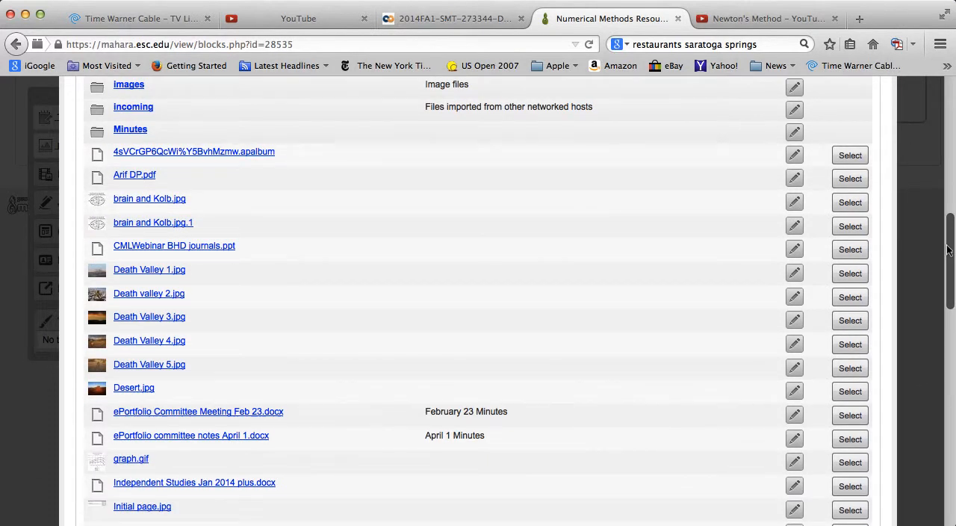
pyautogui.moveTo(949, 250); pyautogui.dragTo(931, 475)
pyautogui.scroll(-3, 931, 475)
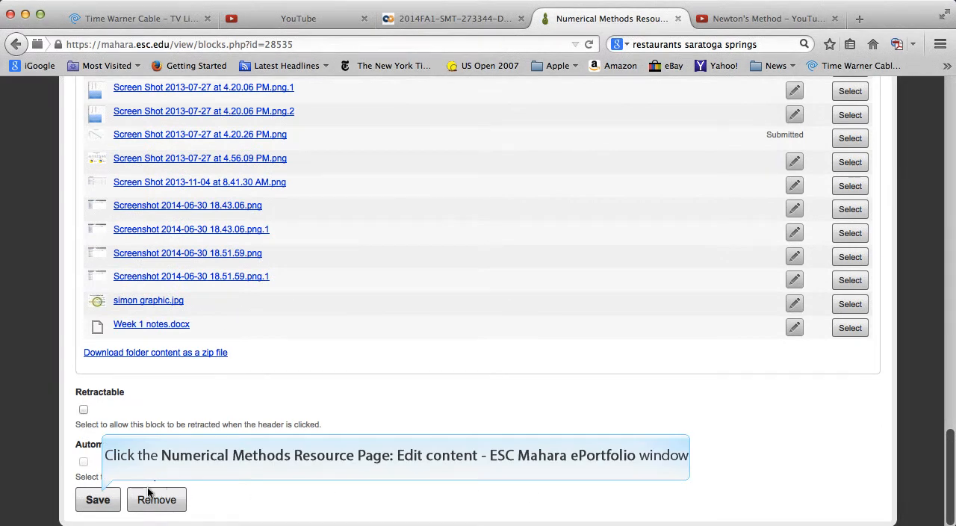
pyautogui.click(99, 499)
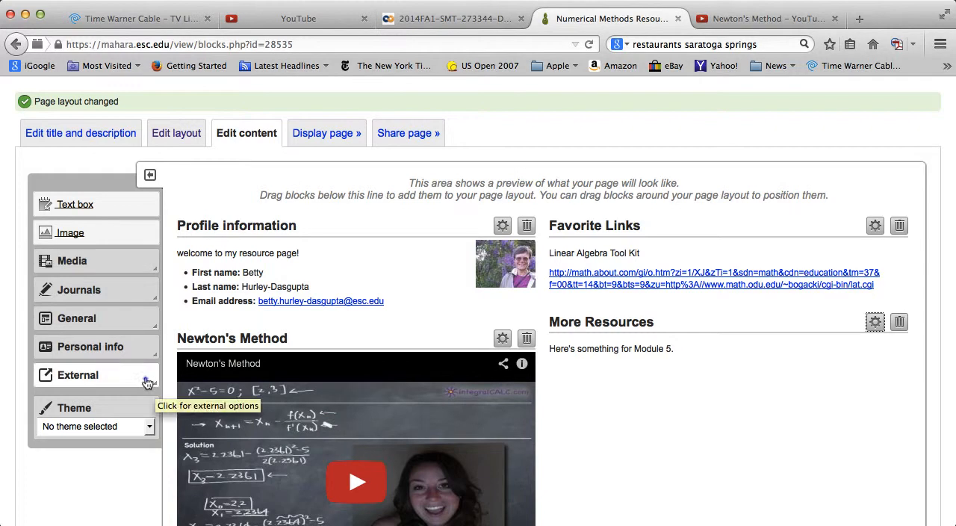
pyautogui.click(147, 383)
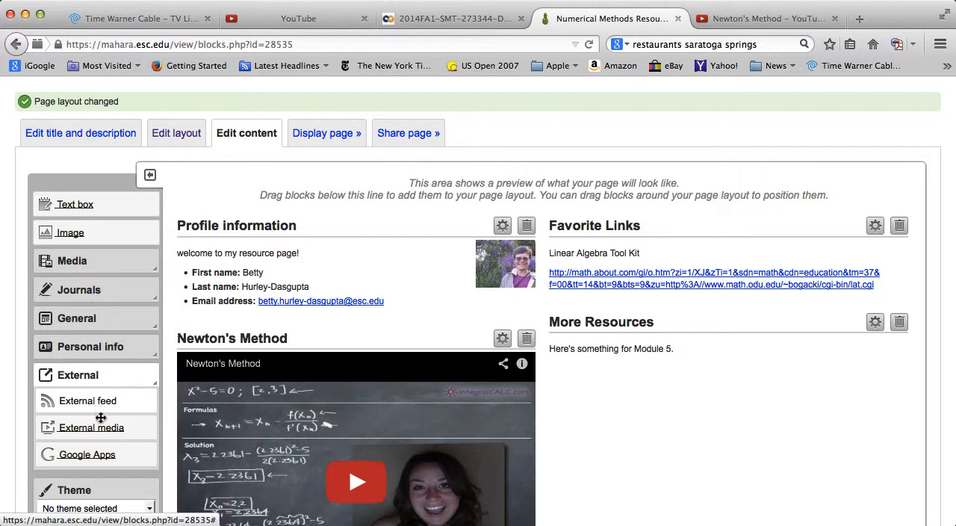
pyautogui.moveTo(102, 423); pyautogui.dragTo(662, 386)
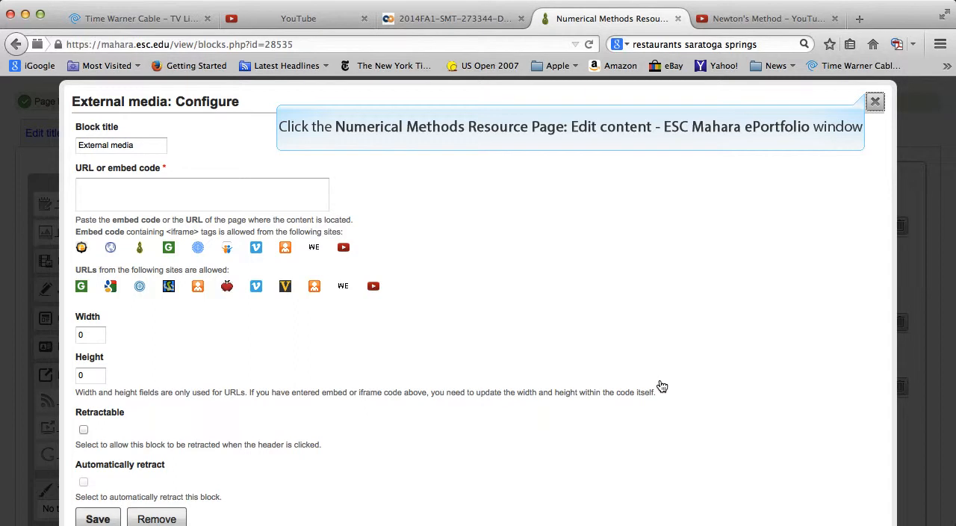
pyautogui.click(871, 99)
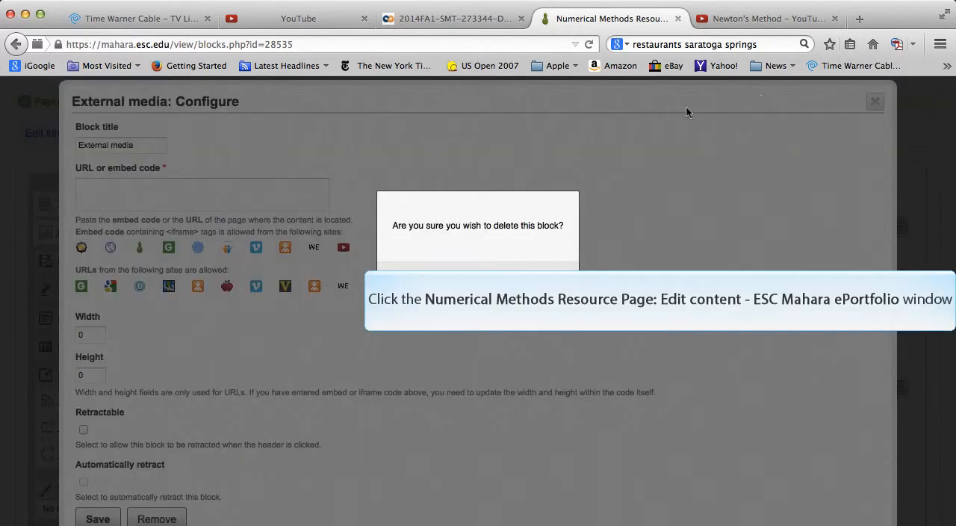
pyautogui.click(524, 275)
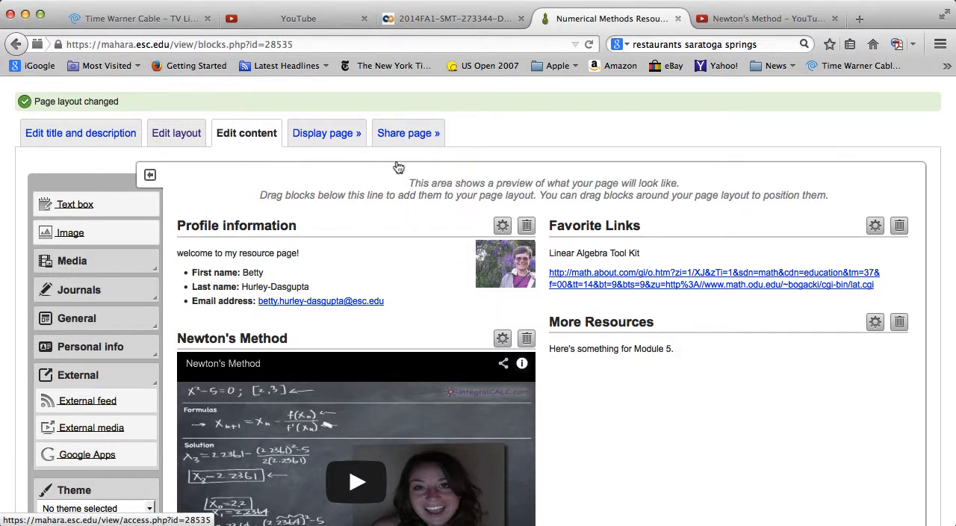
# Open the page's sharing settings and search the friends list by the intended recipient's surname
pyautogui.click(395, 131)
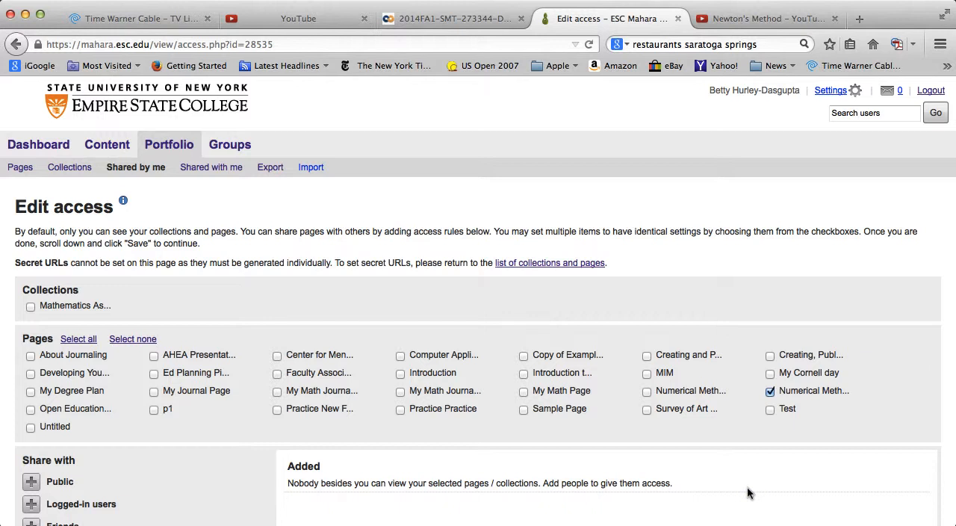
pyautogui.scroll(-1, 747, 486)
pyautogui.scroll(-5, 749, 493)
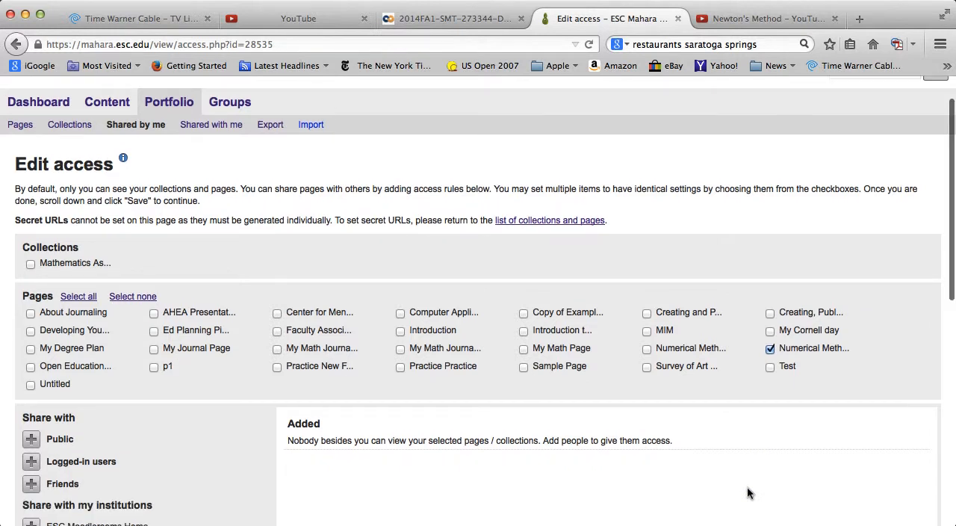
pyautogui.scroll(-8, 750, 493)
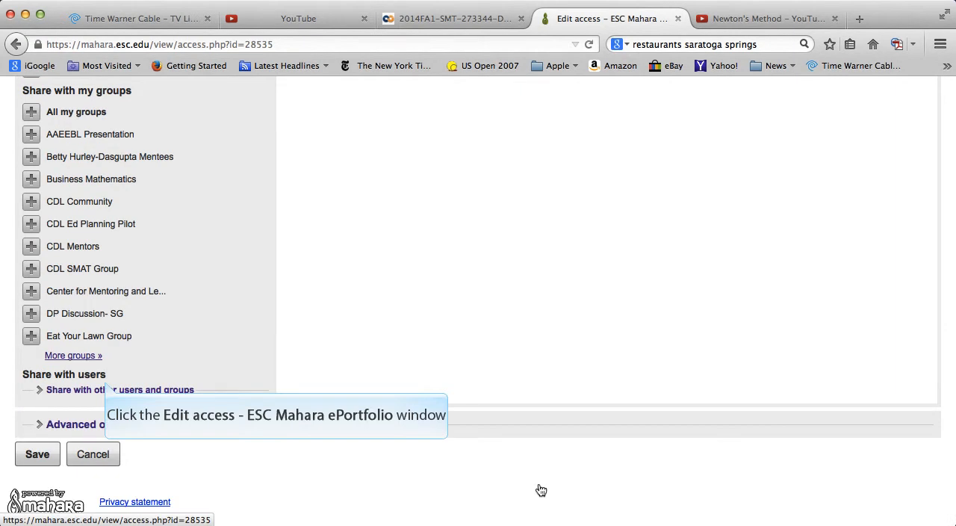
pyautogui.click(106, 389)
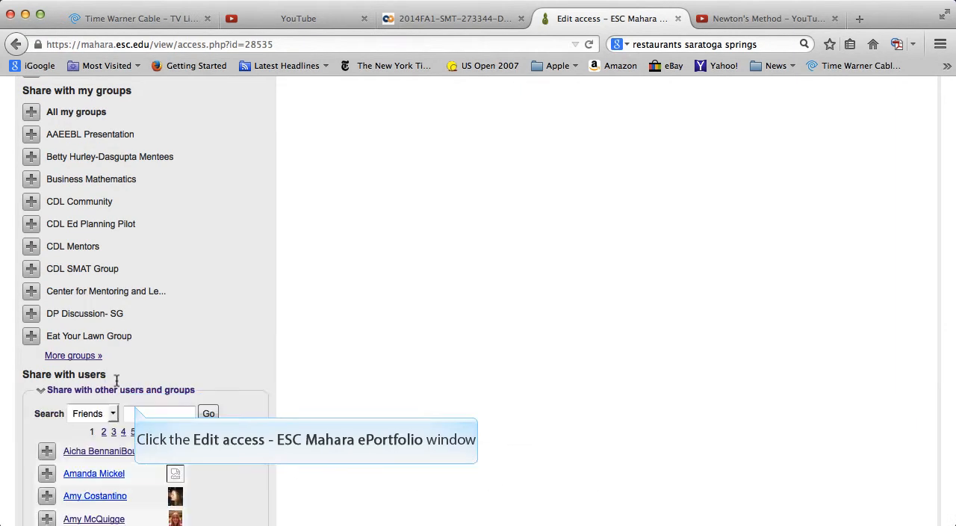
pyautogui.click(135, 404)
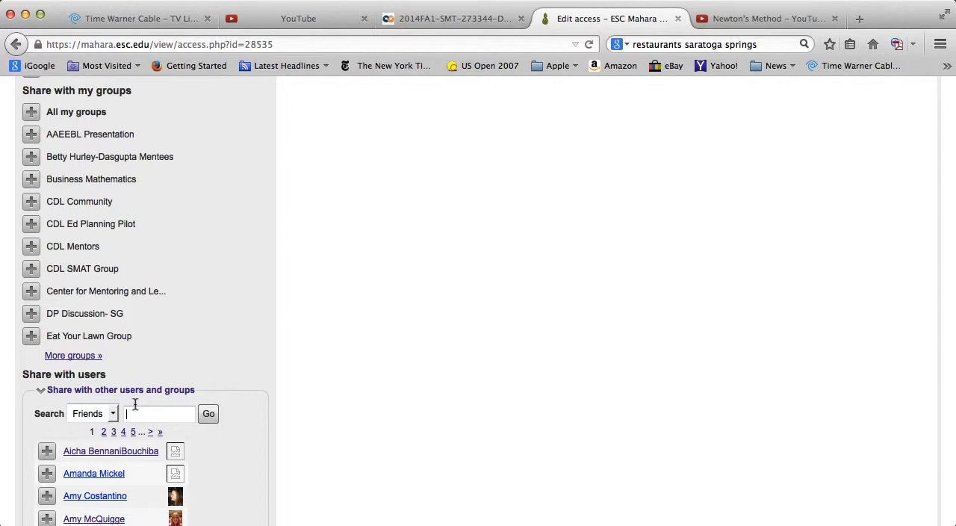
pyautogui.write('Harms')
pyautogui.click(207, 414)
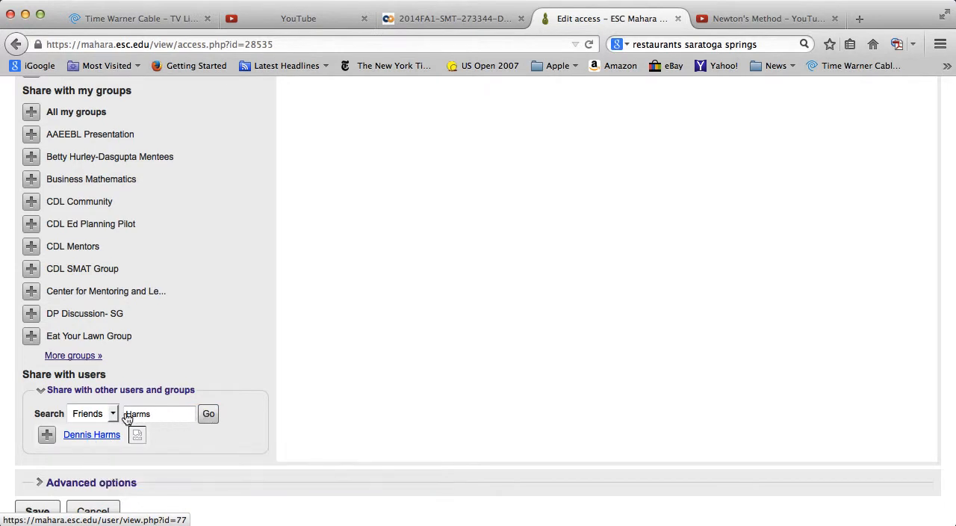
# Check the found friend's profile and add that friend to the page's access list
pyautogui.click(101, 434)
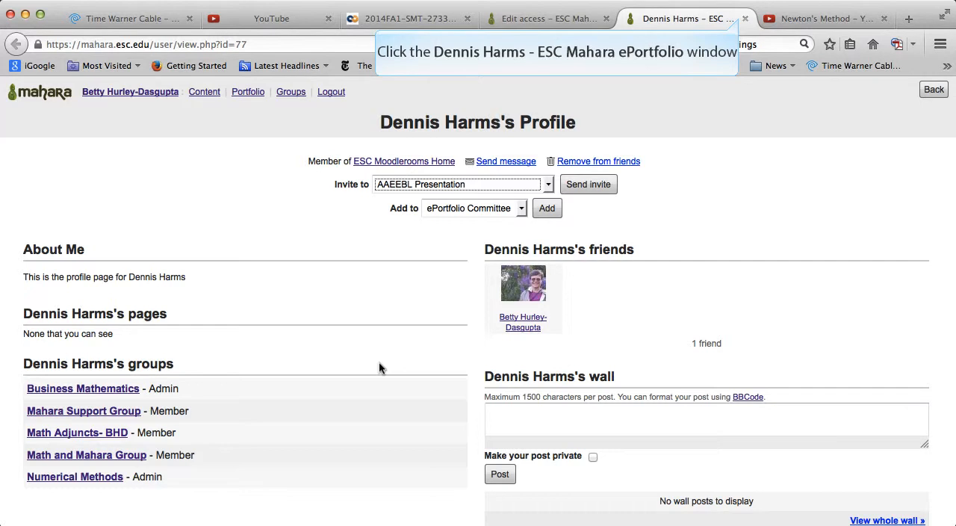
pyautogui.click(744, 19)
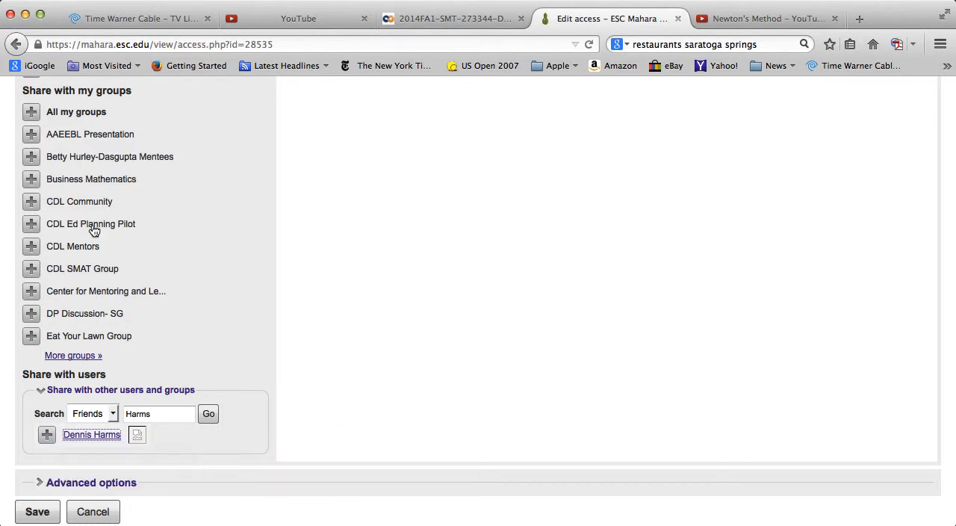
pyautogui.click(35, 435)
pyautogui.scroll(5, 441, 378)
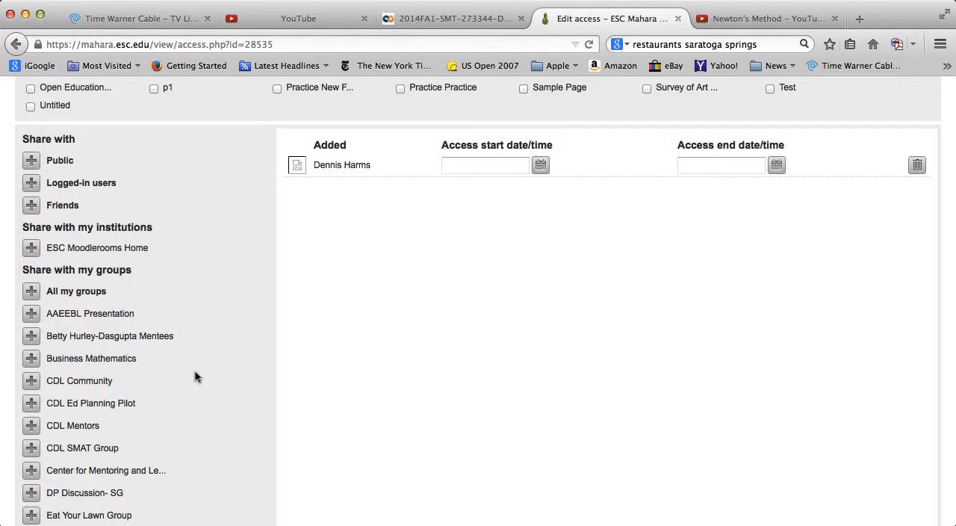
# Review the page's sharing options and save the access settings with the added friend
pyautogui.scroll(-3, 199, 375)
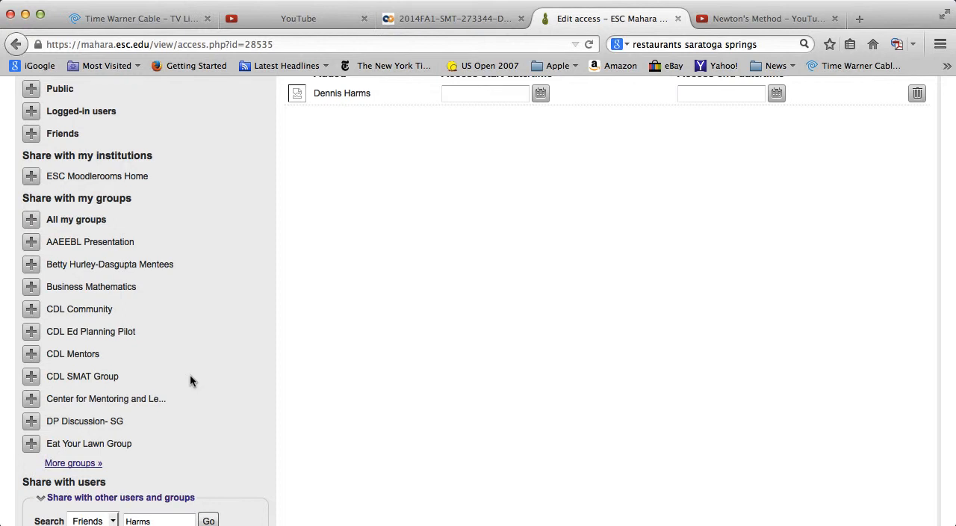
pyautogui.scroll(5, 225, 377)
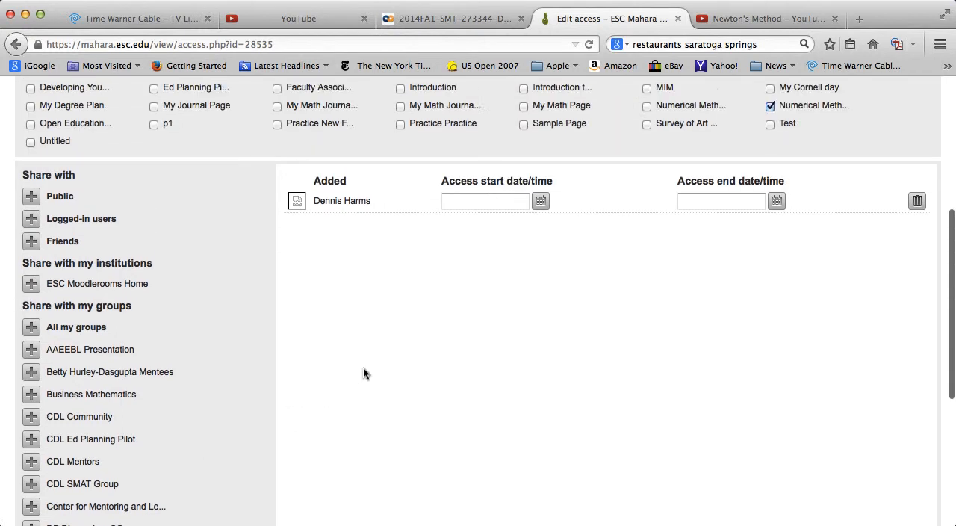
pyautogui.scroll(-5, 373, 366)
pyautogui.scroll(-5, 399, 359)
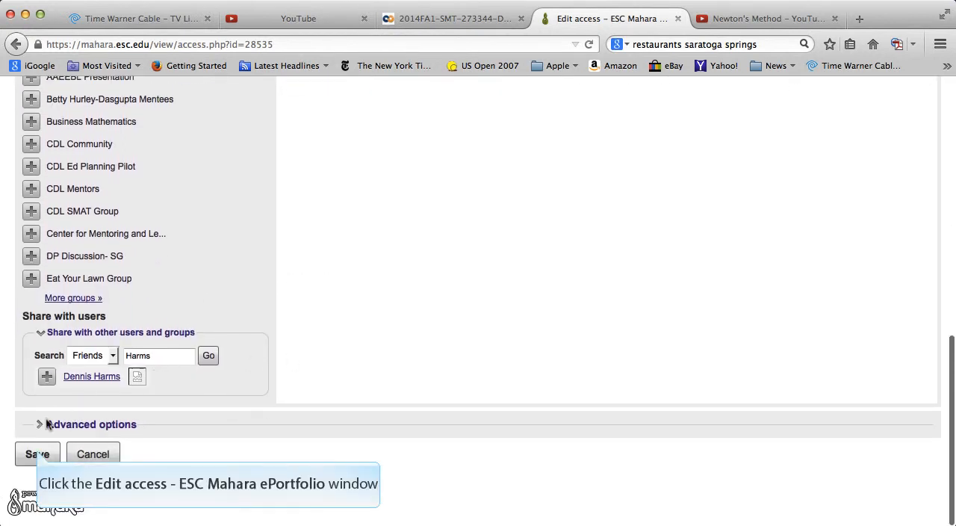
pyautogui.click(38, 454)
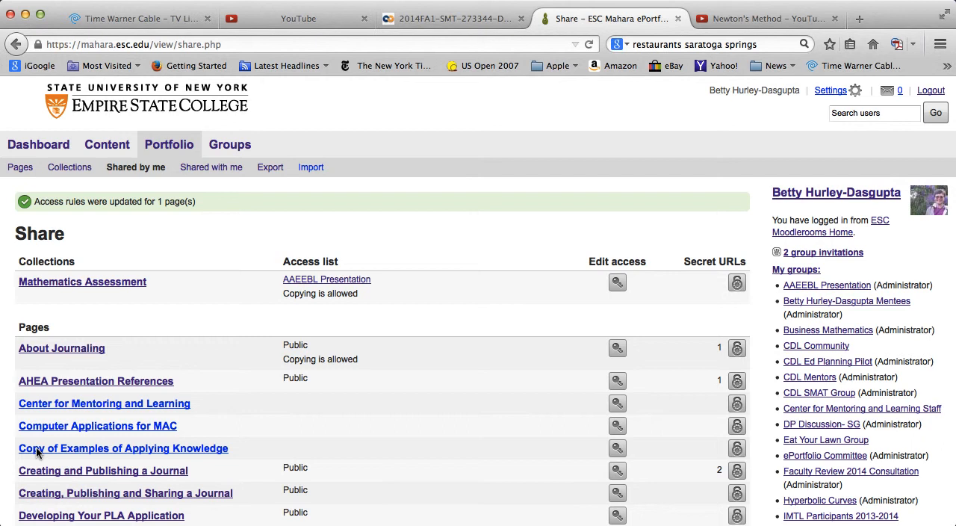
# Check the access list of the Numerical Methods Resource Page among the shared pages and log out of Mahara
pyautogui.scroll(-4, 36, 448)
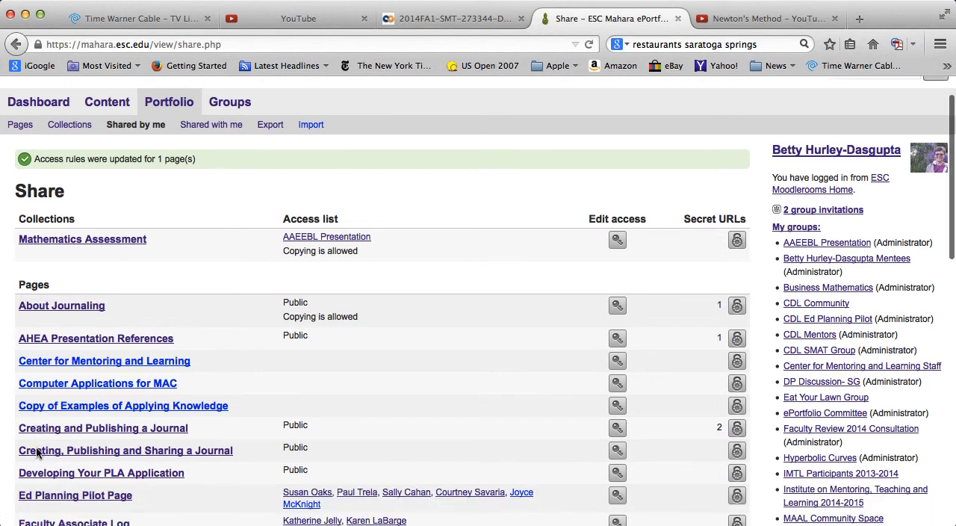
pyautogui.scroll(-5, 36, 452)
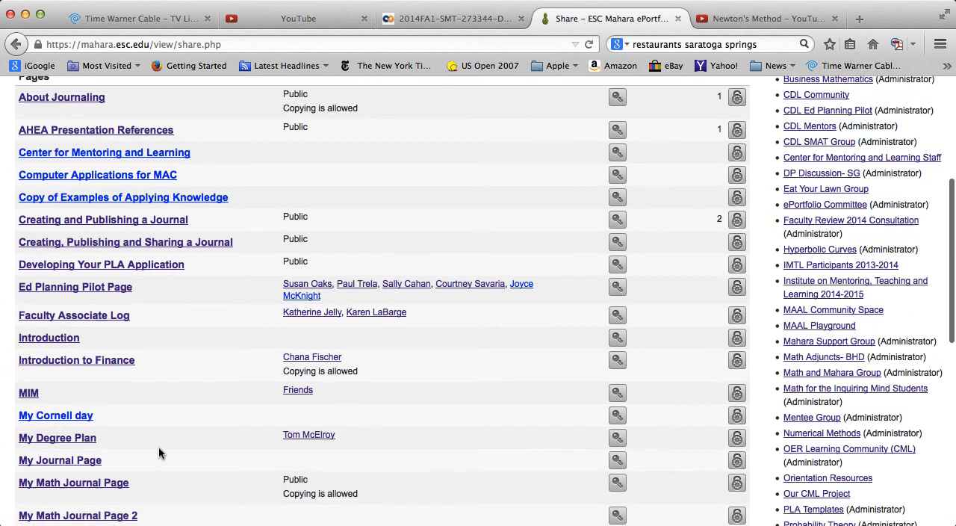
pyautogui.scroll(-2, 762, 478)
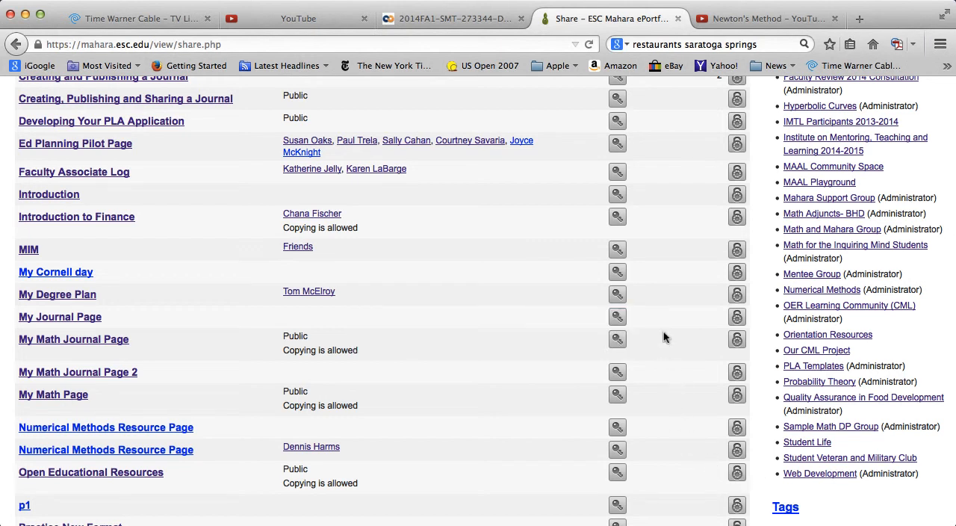
pyautogui.scroll(5, 662, 299)
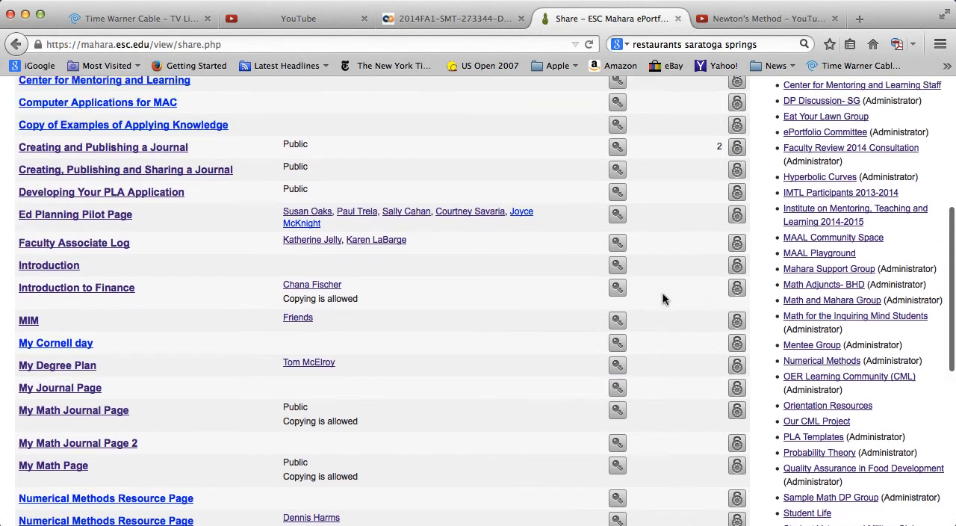
pyautogui.scroll(3, 662, 298)
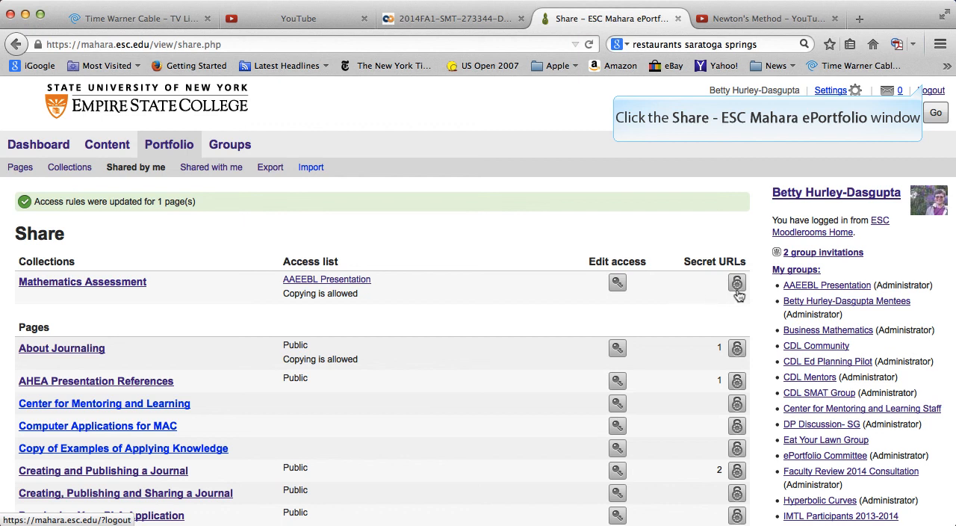
pyautogui.click(925, 89)
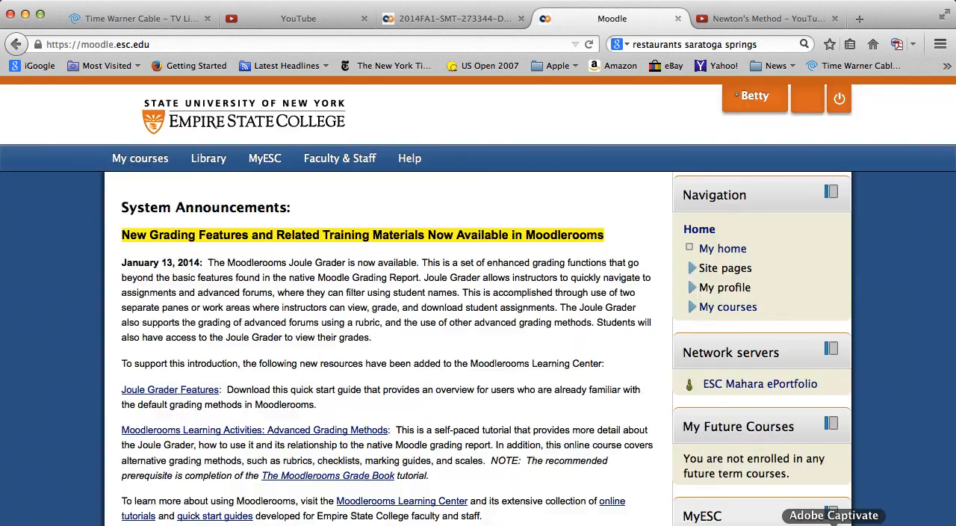